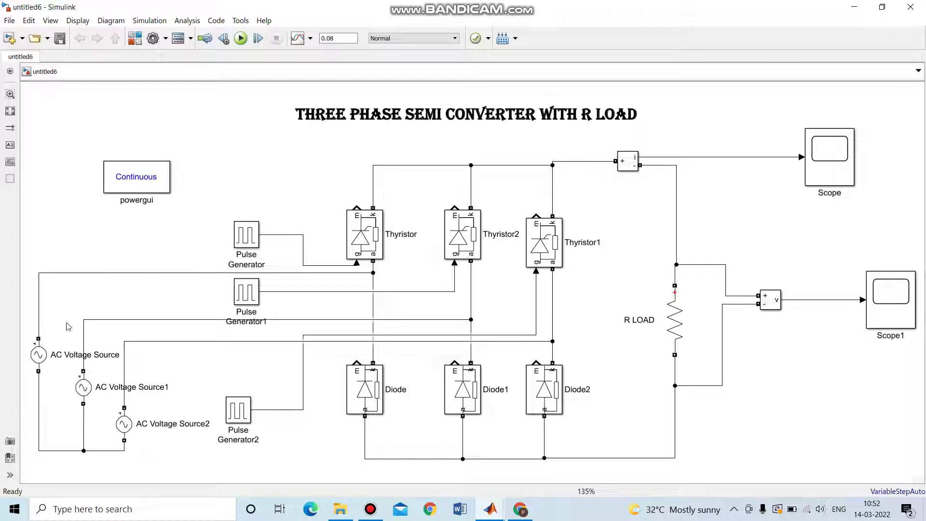
# - Review the parameters of the three AC Voltage Sources
pyautogui.click(47, 357)
pyautogui.doubleClick(39, 357)
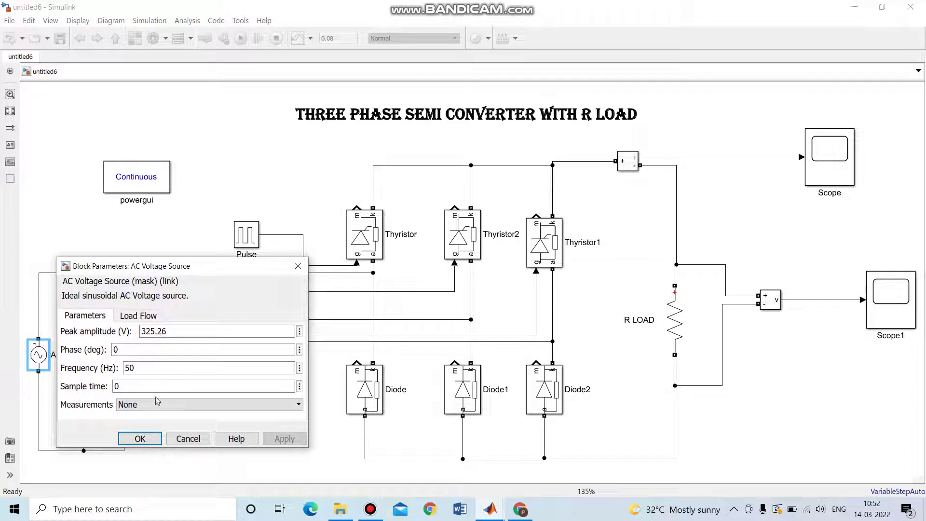
pyautogui.click(141, 438)
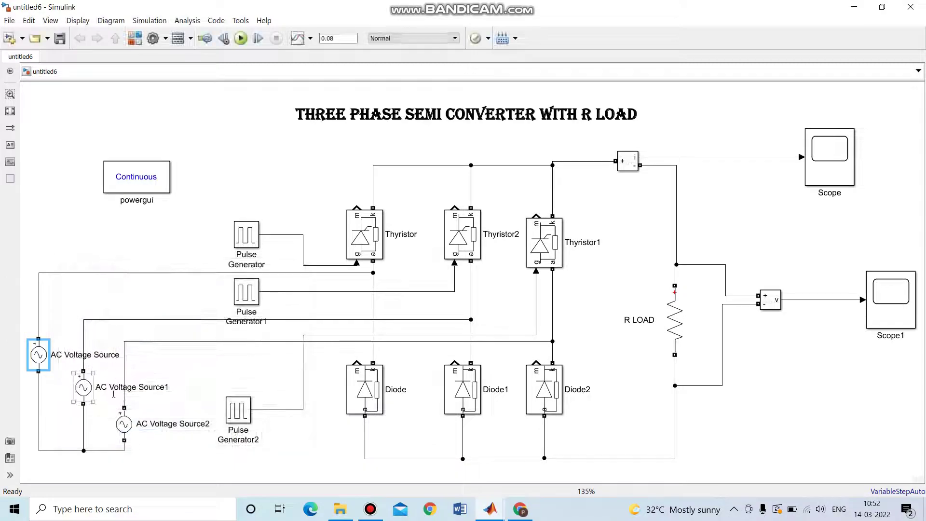
pyautogui.click(83, 391)
pyautogui.doubleClick(83, 391)
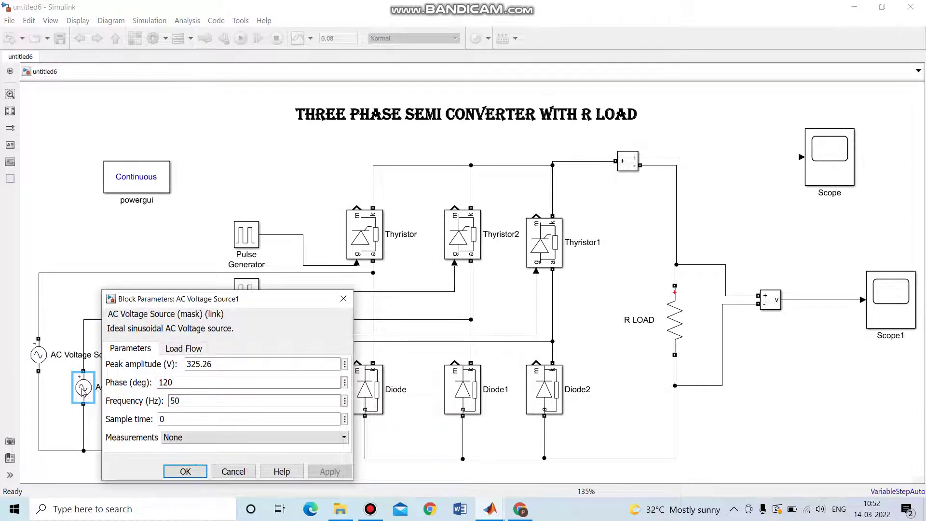
pyautogui.click(174, 473)
pyautogui.doubleClick(124, 425)
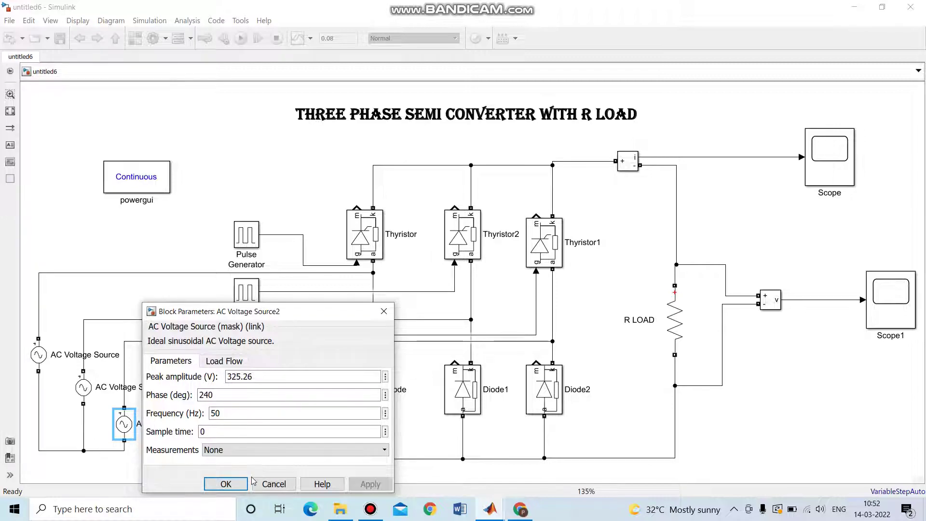
pyautogui.click(228, 484)
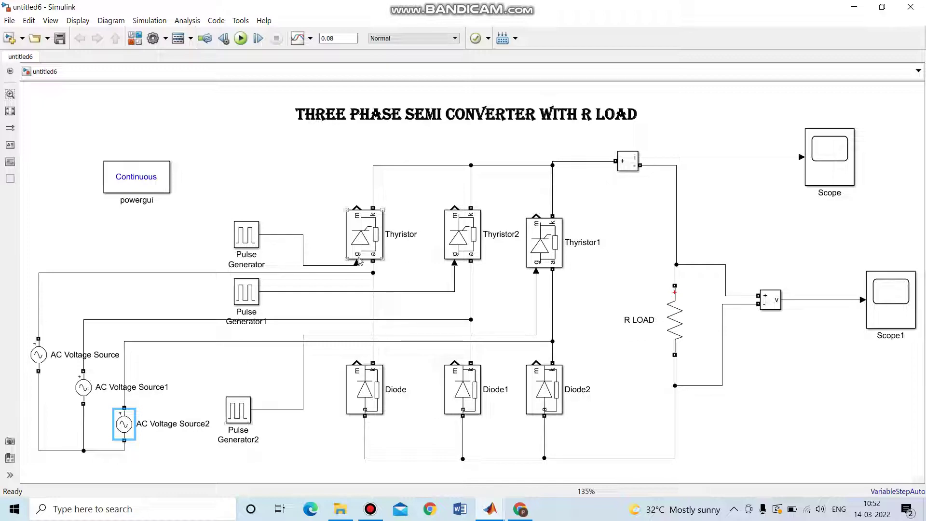
# - Review Pulse Generator and Pulse Generator1 settings, tracing their wires to the Thyristor and Thyristor2 gates
pyautogui.doubleClick(243, 240)
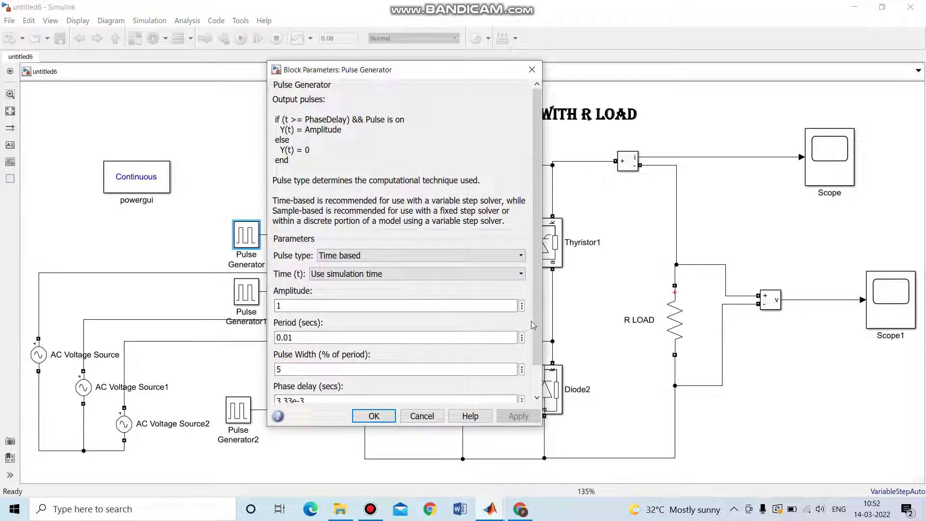
pyautogui.moveTo(538, 319); pyautogui.dragTo(540, 344)
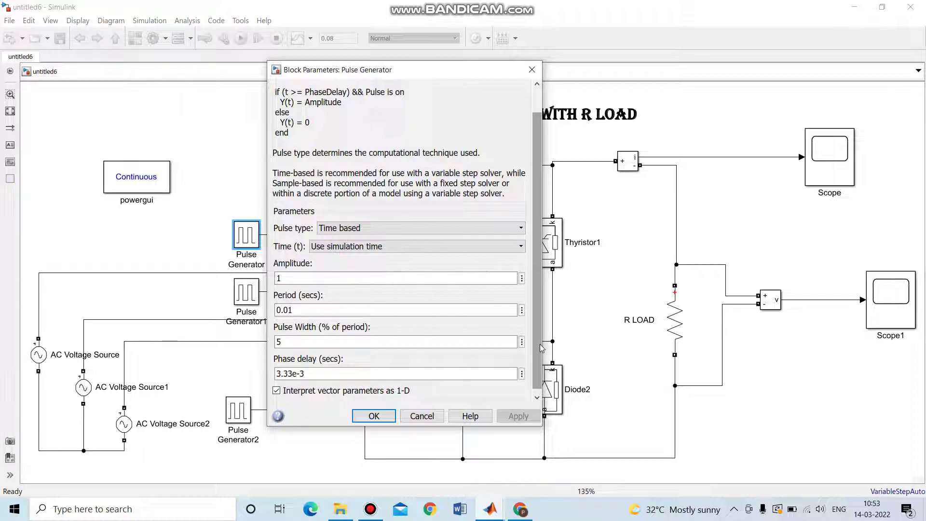
pyautogui.click(374, 415)
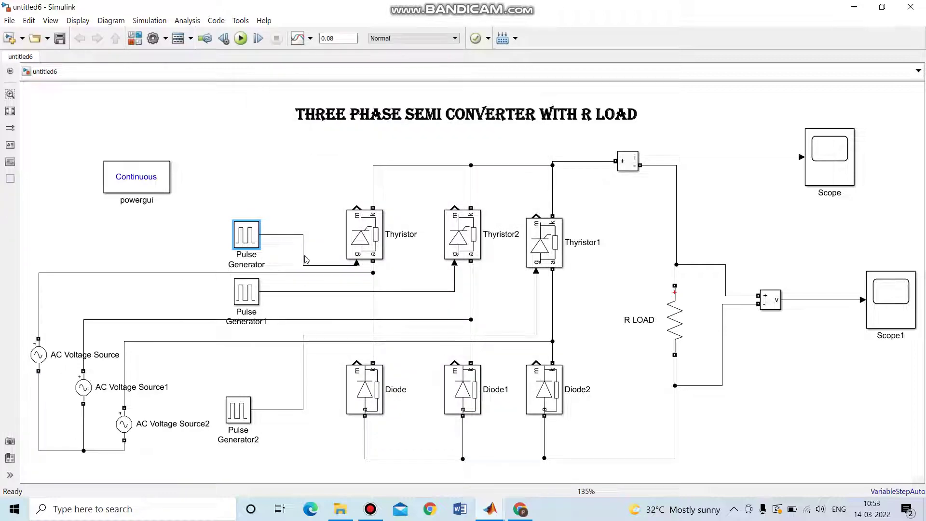
pyautogui.click(304, 259)
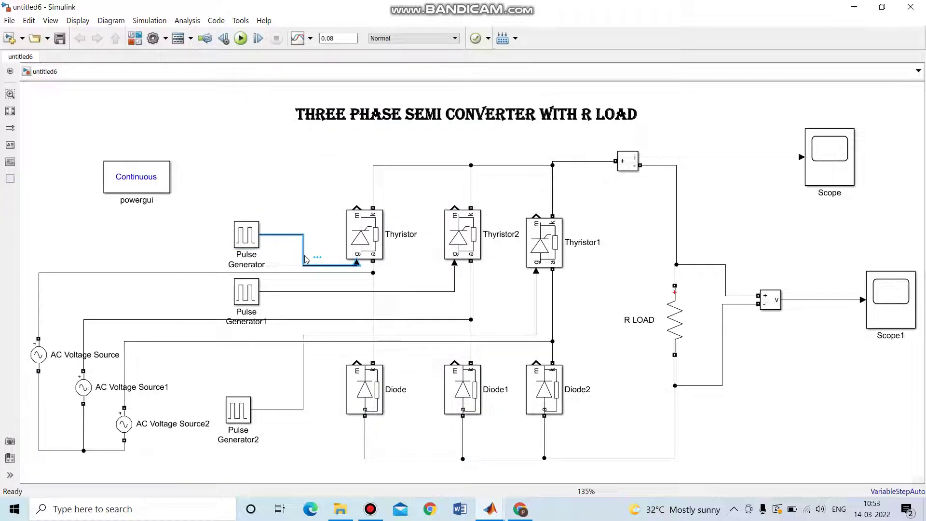
pyautogui.doubleClick(254, 293)
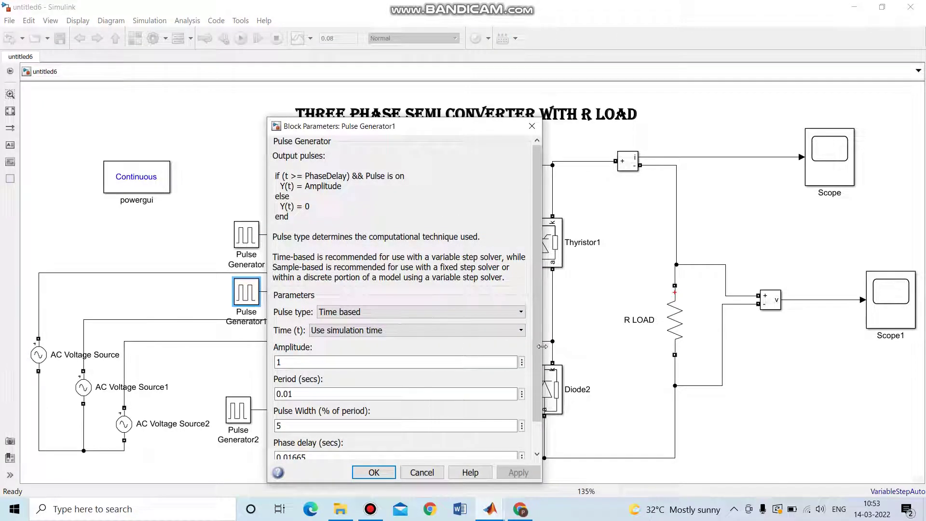
pyautogui.scroll(-2, 540, 354)
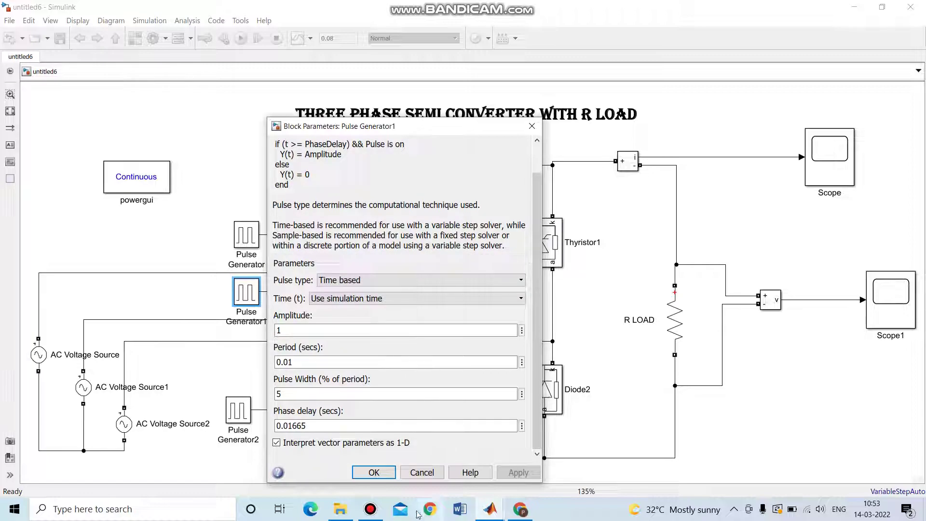
pyautogui.click(379, 473)
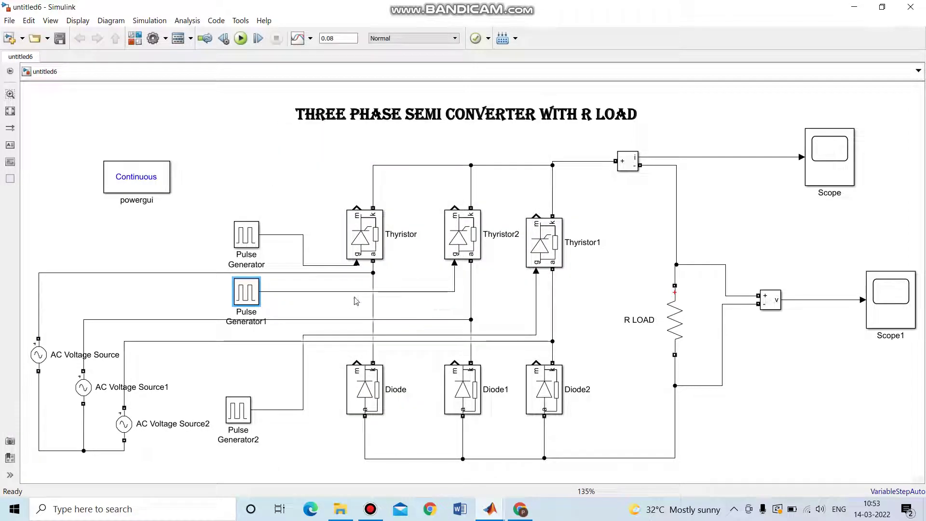
pyautogui.click(322, 292)
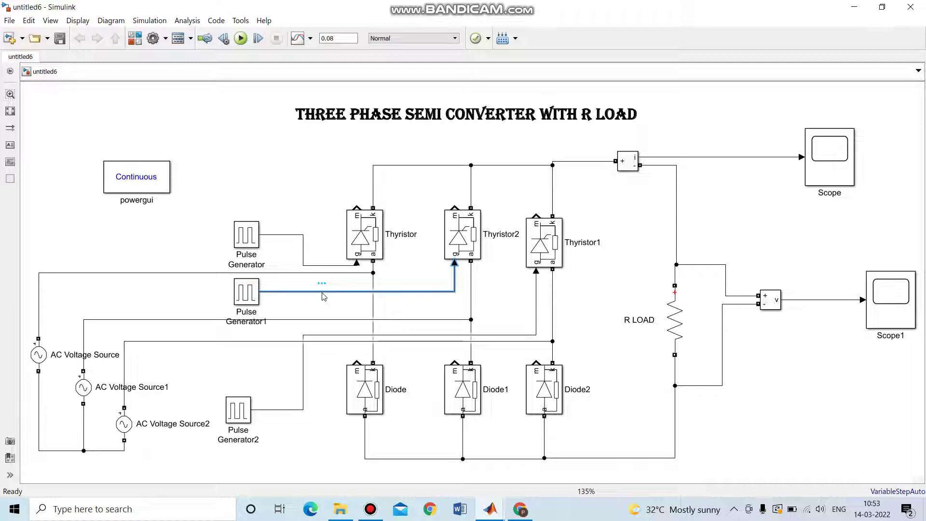
pyautogui.click(321, 308)
# - Review Pulse Generator2 settings and trace its wire to the Thyristor1 gate
pyautogui.click(241, 414)
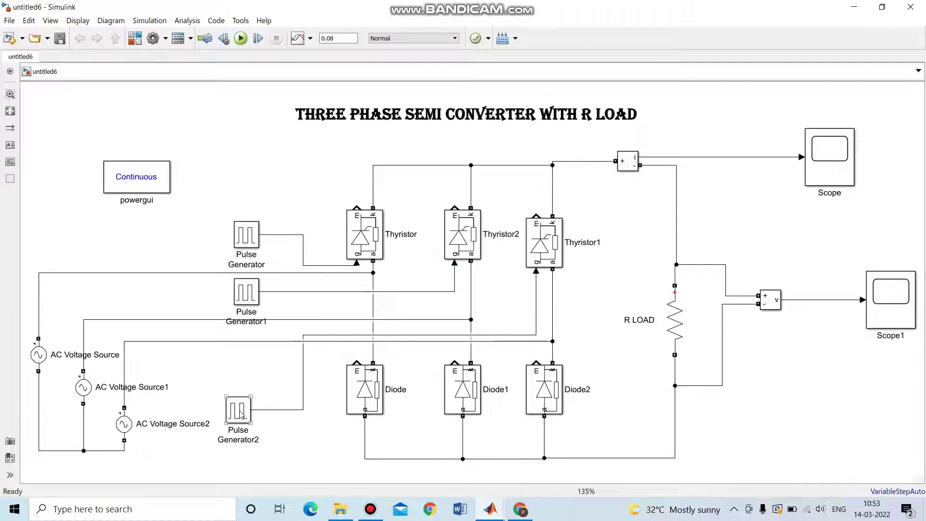
pyautogui.doubleClick(242, 414)
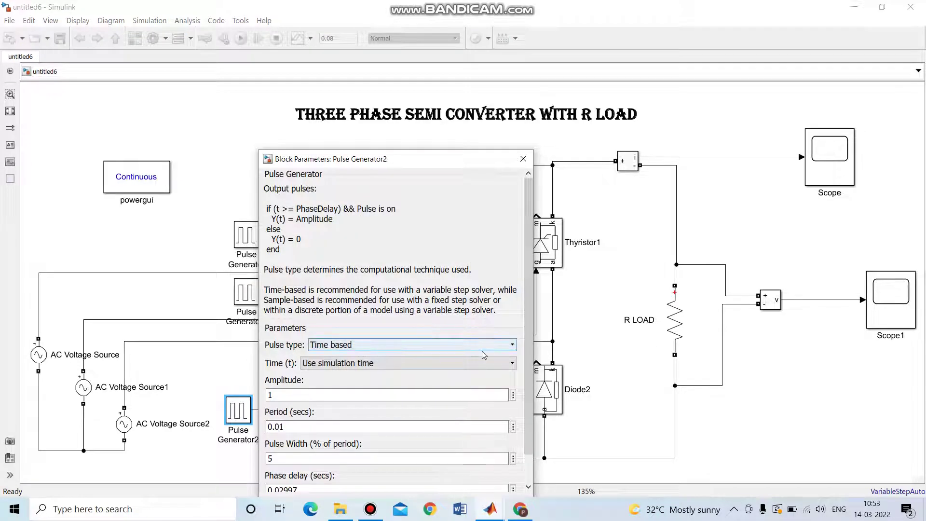
pyautogui.scroll(-3, 525, 430)
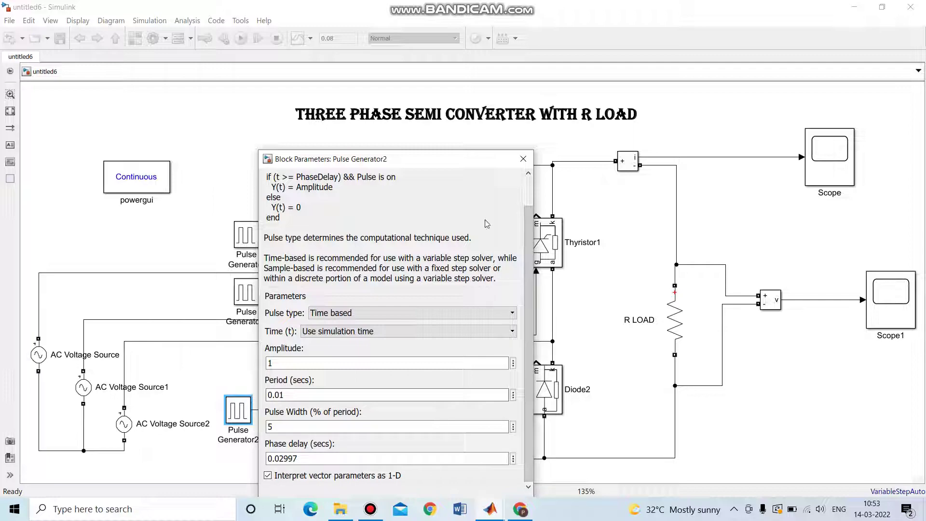
pyautogui.click(522, 159)
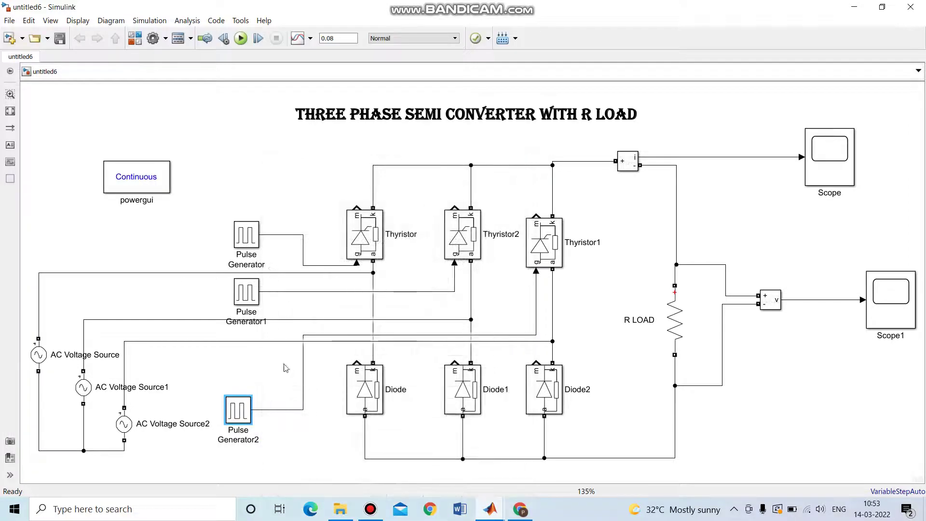
pyautogui.click(275, 409)
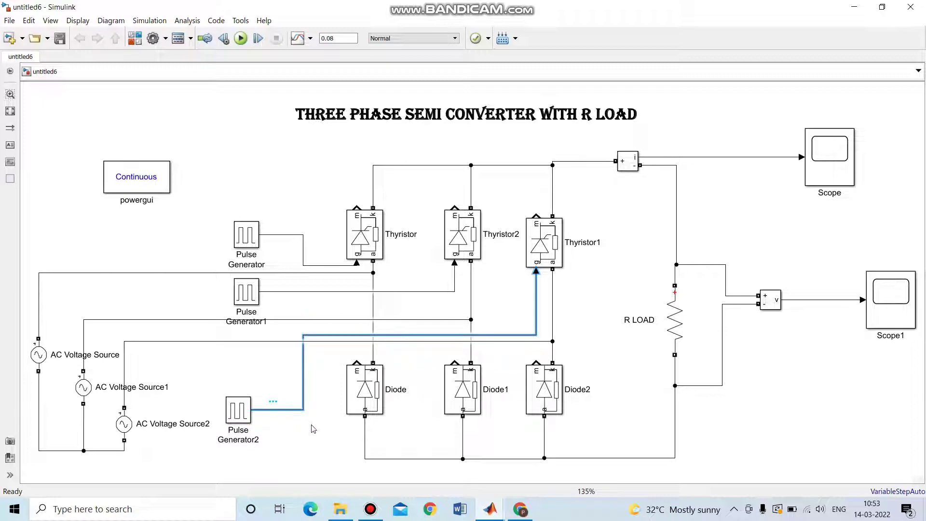
pyautogui.click(326, 434)
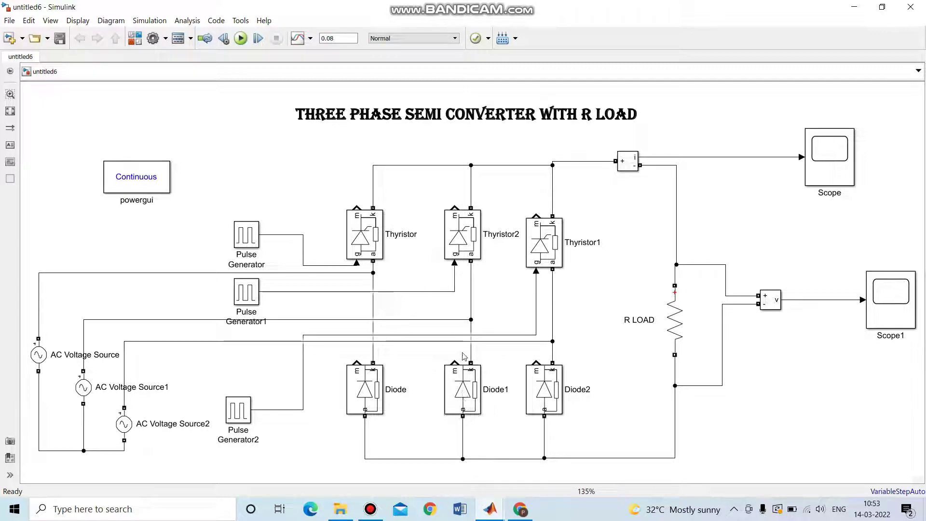
# - Check Diode2, then confirm the R LOAD resistance of 10 ohms
pyautogui.click(554, 406)
pyautogui.click(612, 322)
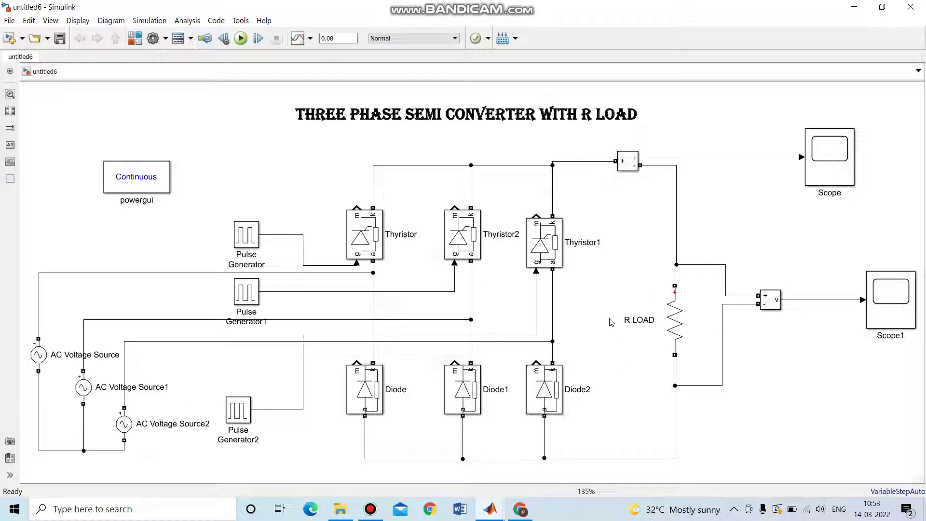
pyautogui.doubleClick(675, 324)
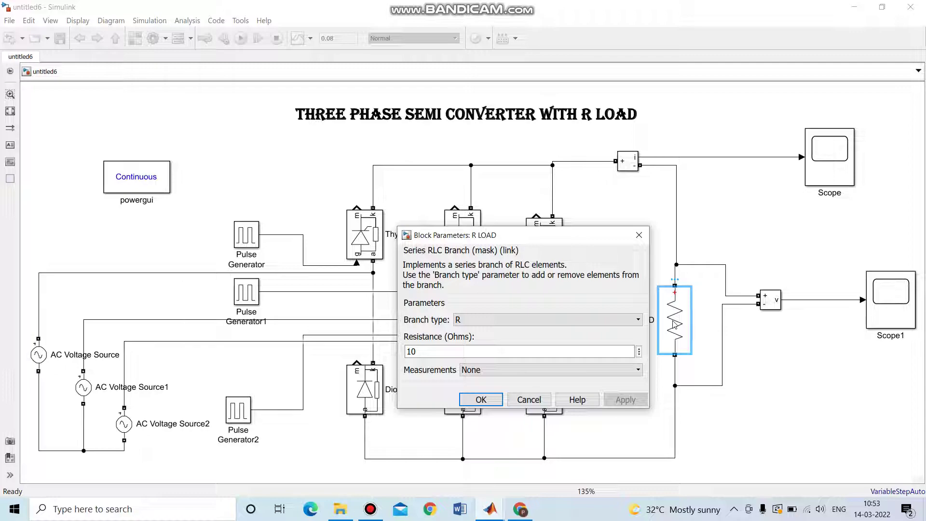
pyautogui.click(481, 400)
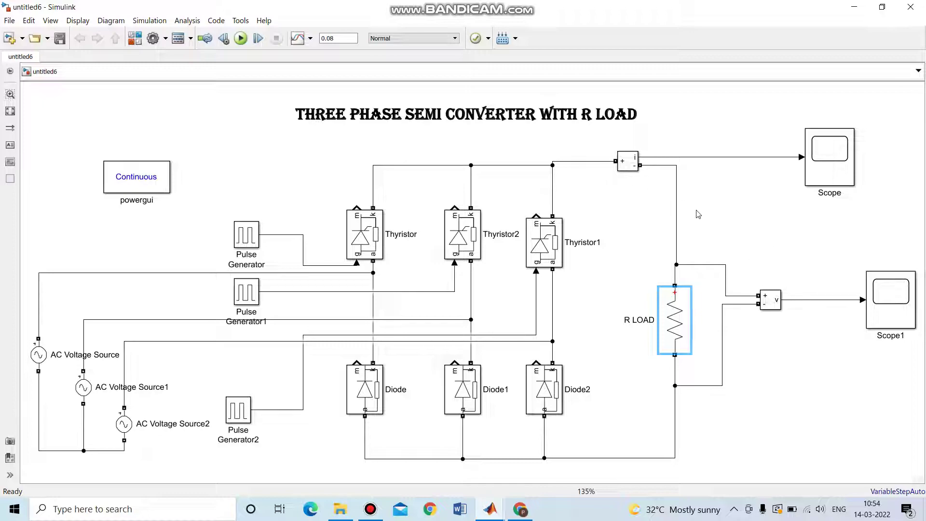
# - Show the names of the Current Measurement and Voltage Measurement blocks
pyautogui.click(628, 165)
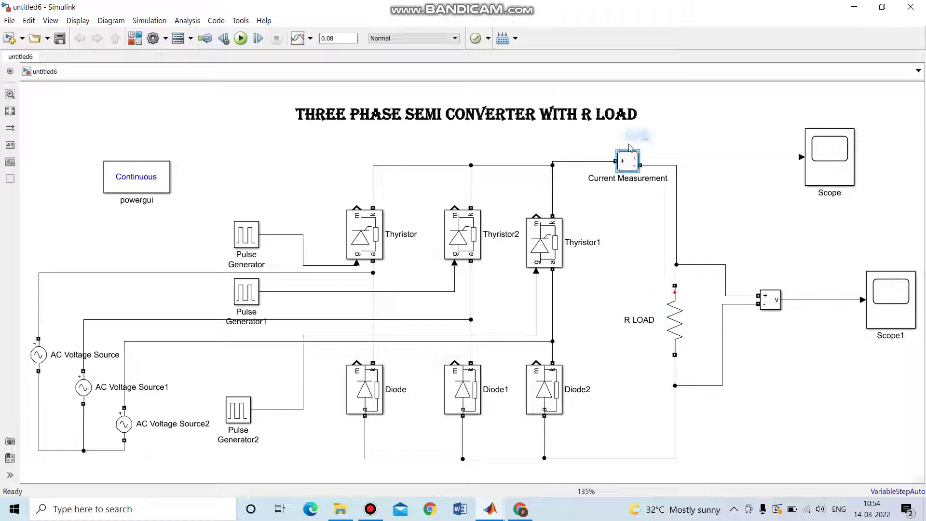
pyautogui.click(644, 131)
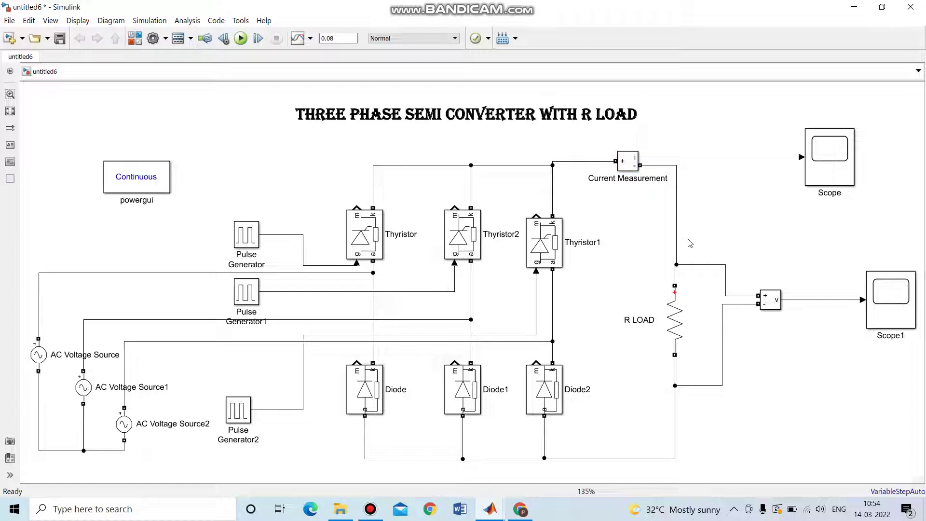
pyautogui.click(773, 304)
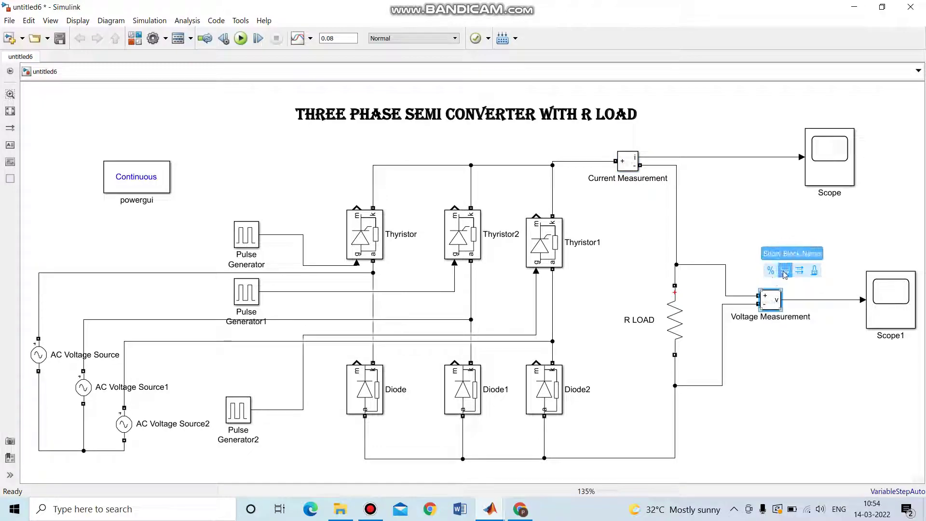
pyautogui.click(785, 273)
pyautogui.click(803, 387)
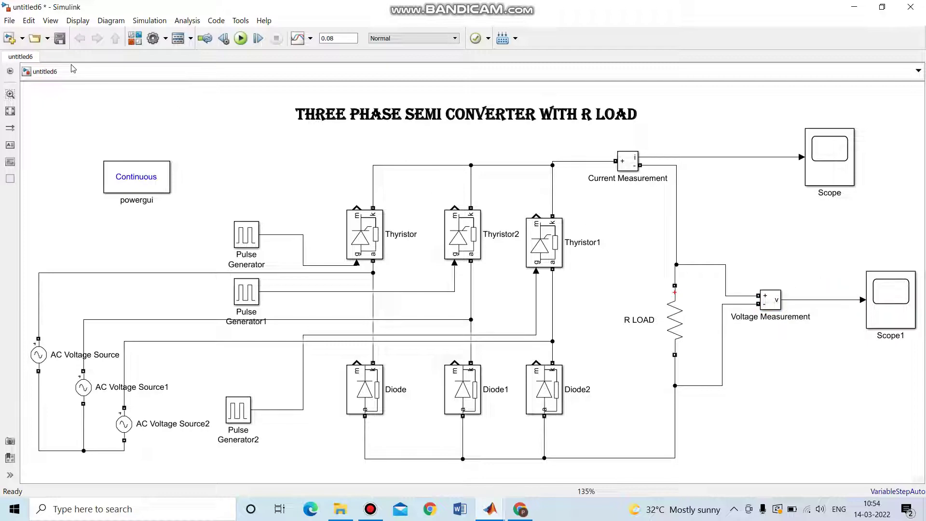
# - Save the model, run it to 0.08 s, and open Scope for the load current
pyautogui.click(60, 38)
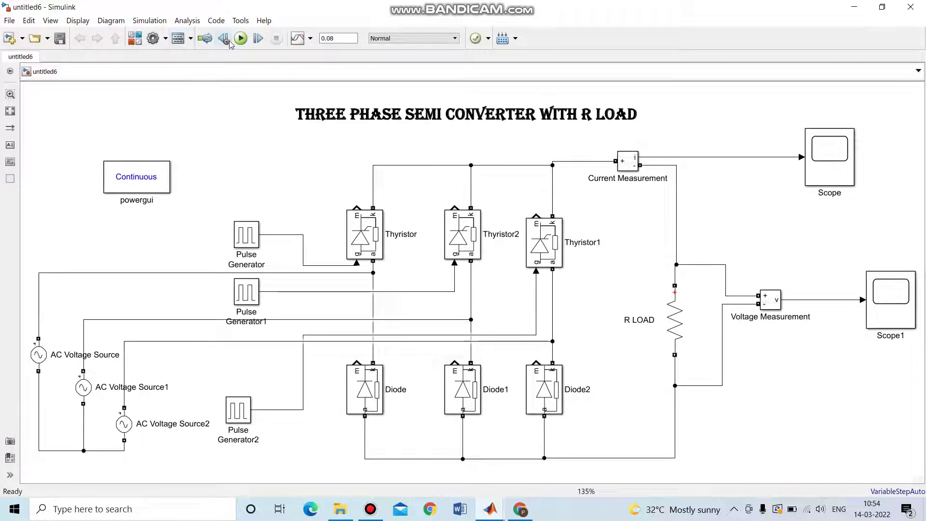
pyautogui.click(240, 39)
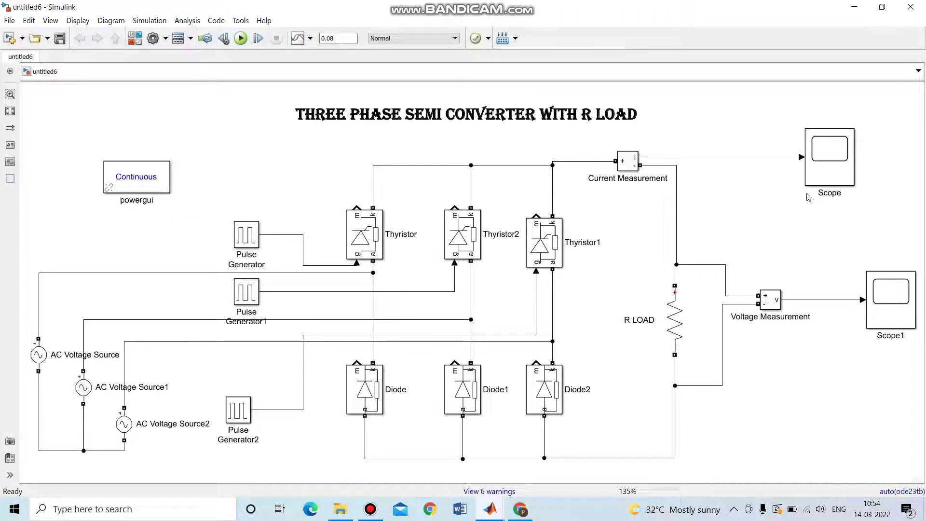
pyautogui.click(826, 179)
pyautogui.doubleClick(826, 178)
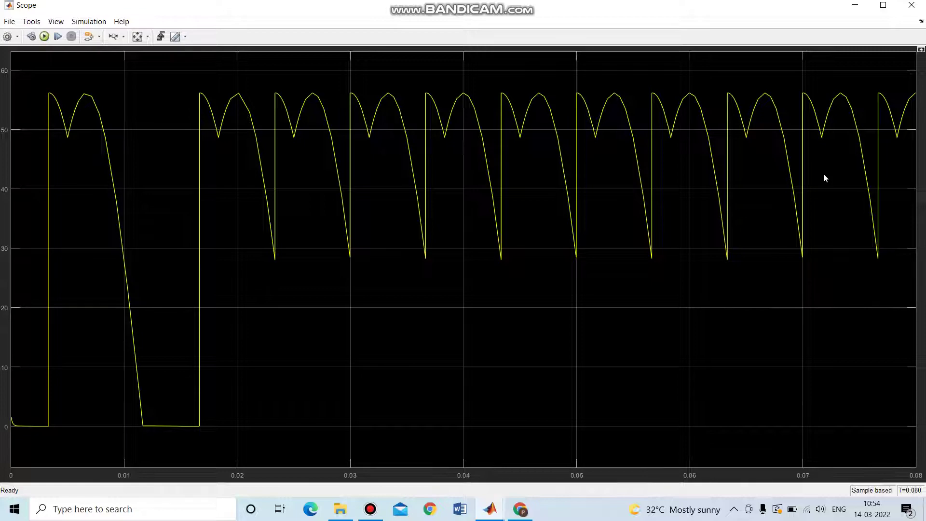
# - Close Scope, check the Scope1 output voltage (about 280–560), then close the model
pyautogui.click(910, 9)
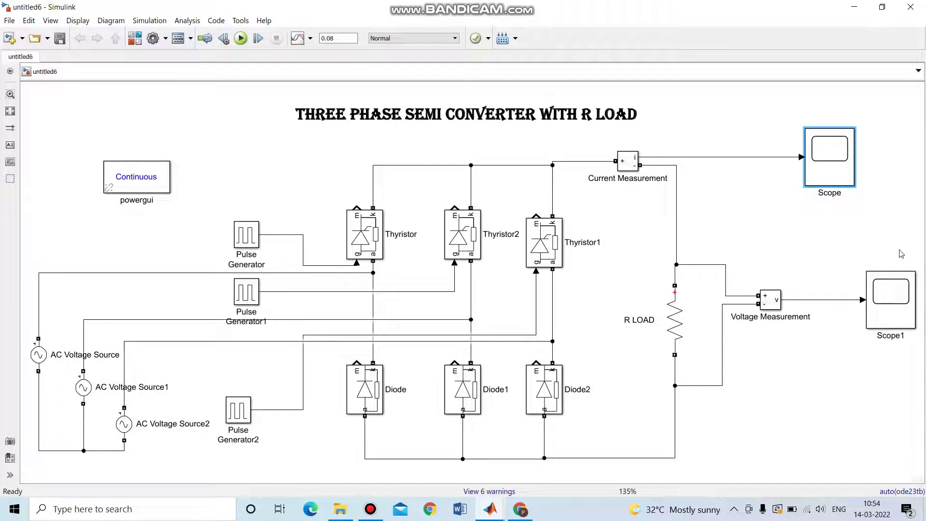
pyautogui.click(901, 297)
pyautogui.doubleClick(901, 296)
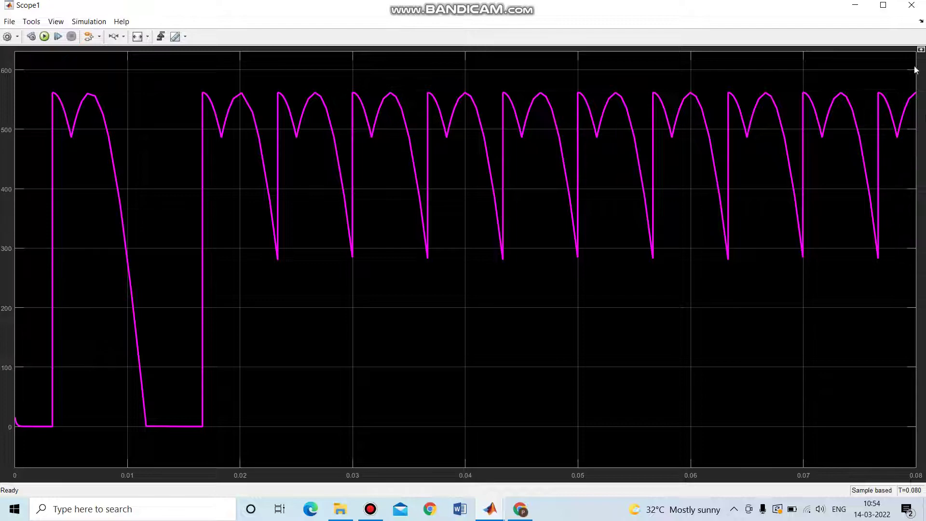
pyautogui.click(912, 5)
pyautogui.click(913, 5)
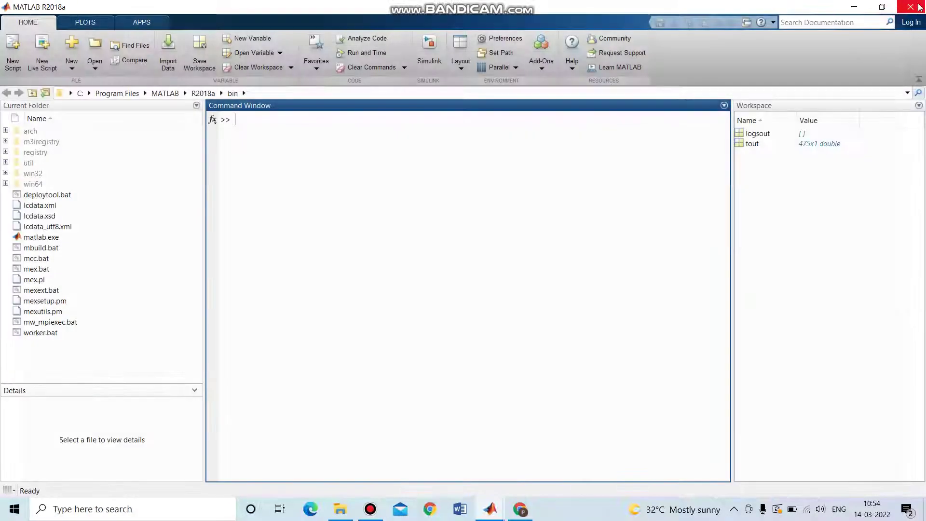
# - Open untitled6.slx from the matlab exprmnts folder under C:\Users in the user's home folder
pyautogui.click(491, 510)
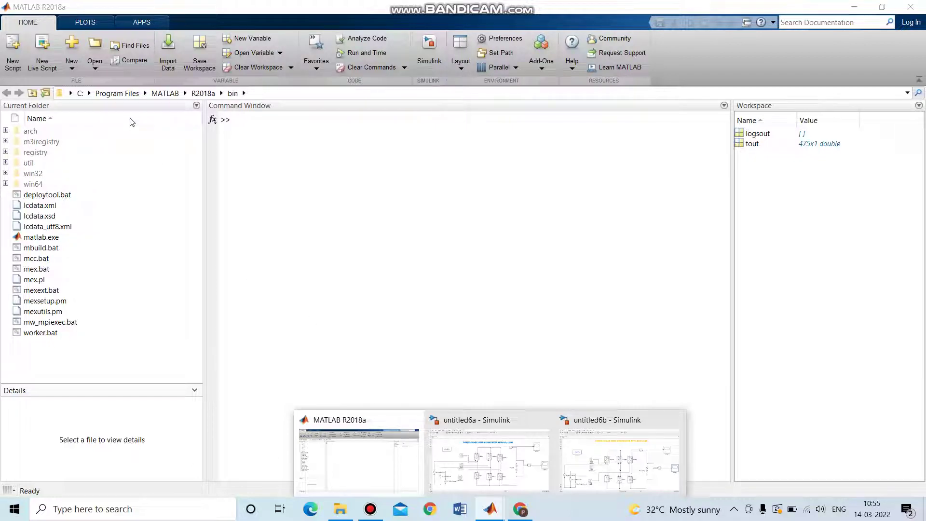
pyautogui.click(95, 64)
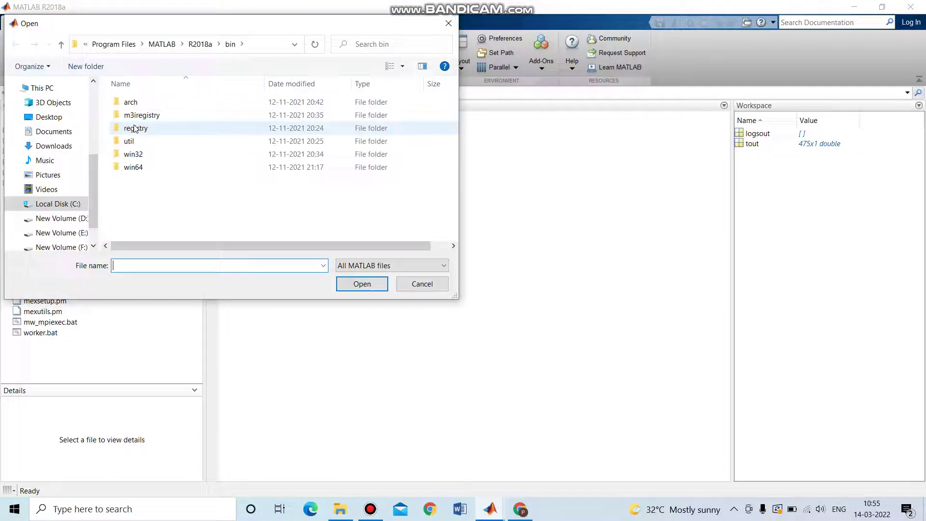
pyautogui.click(65, 205)
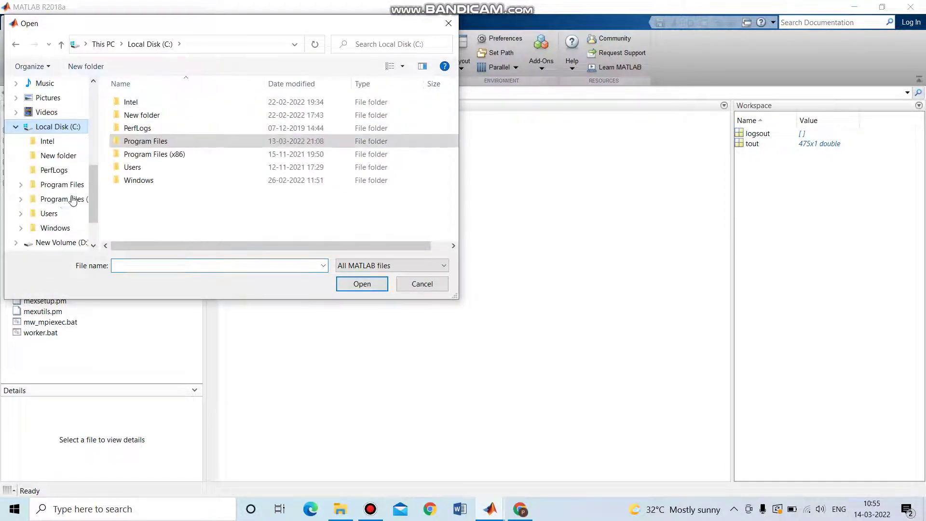
pyautogui.click(140, 170)
pyautogui.doubleClick(140, 170)
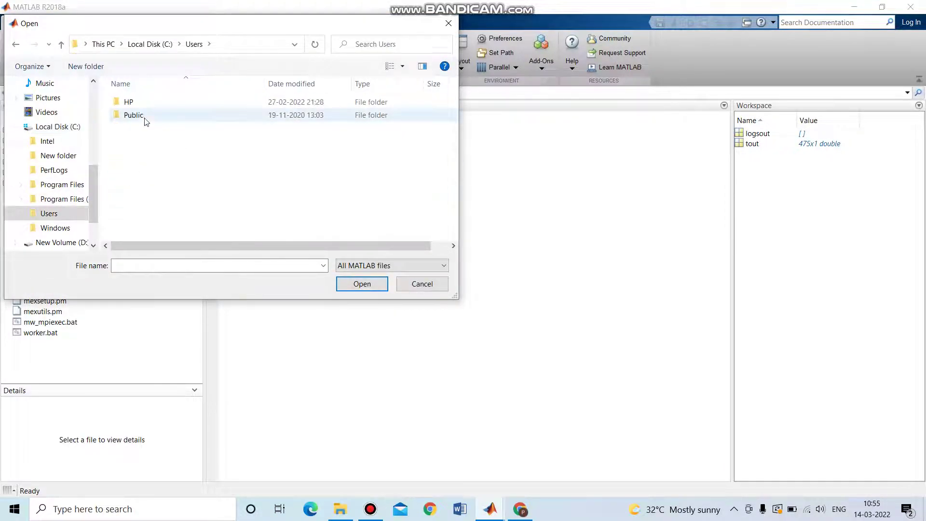
pyautogui.click(146, 103)
pyautogui.doubleClick(146, 103)
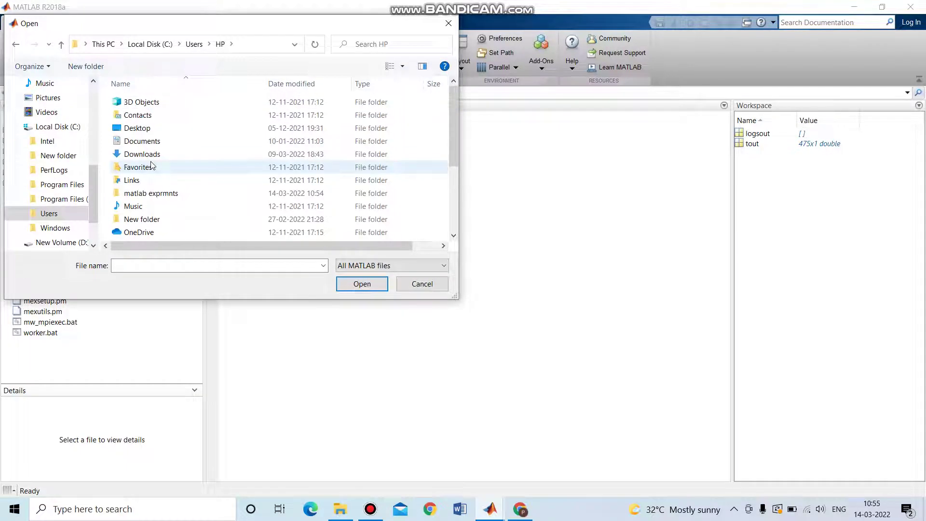
pyautogui.doubleClick(149, 194)
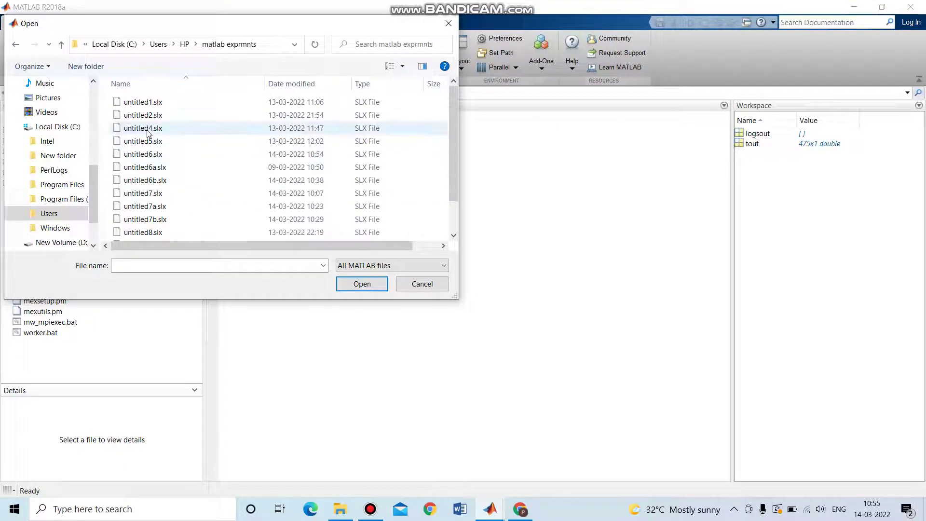
pyautogui.click(149, 155)
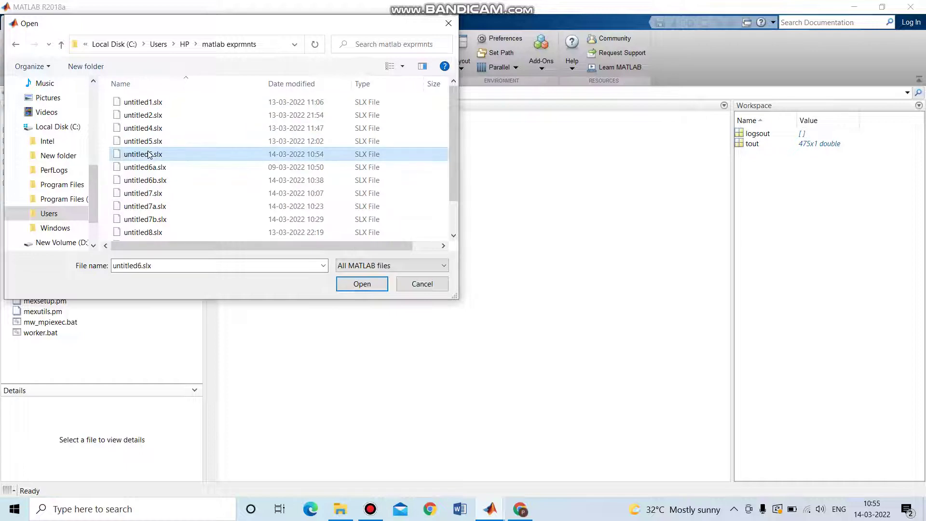
pyautogui.click(357, 288)
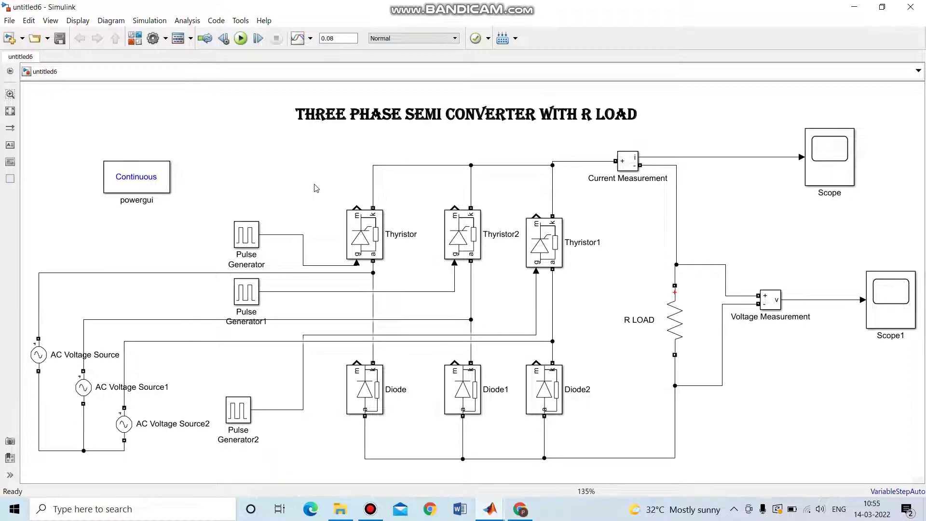
# - Rerun the simulation and inspect the Scope1 output voltage (about 280–560), then close it
pyautogui.click(245, 36)
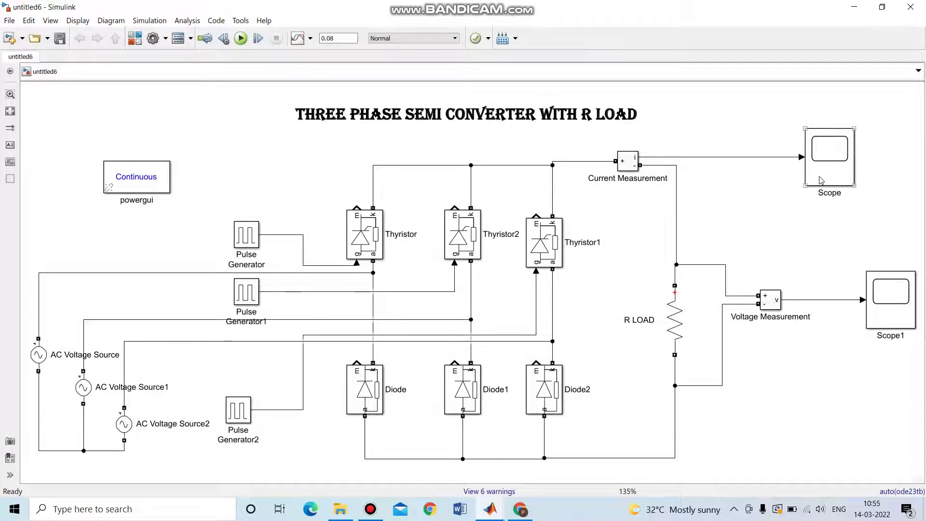
pyautogui.click(822, 181)
pyautogui.doubleClick(885, 279)
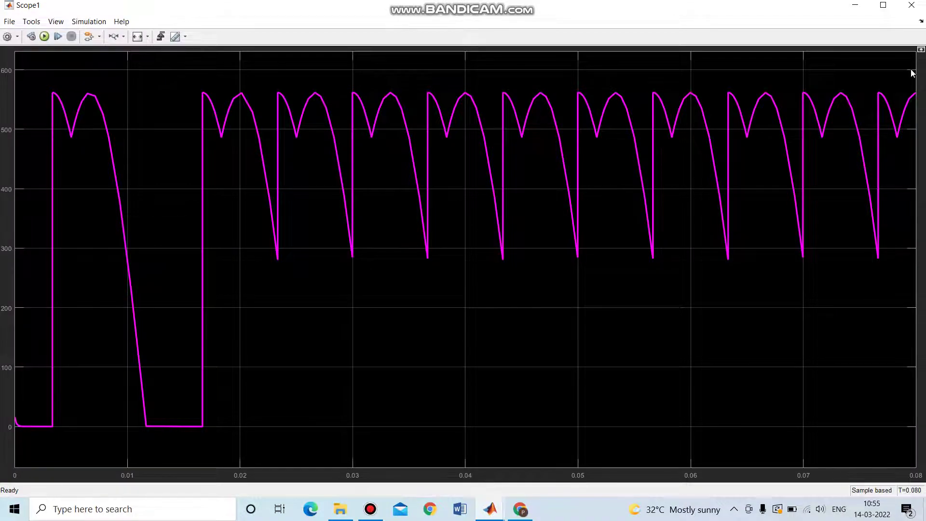
pyautogui.click(909, 6)
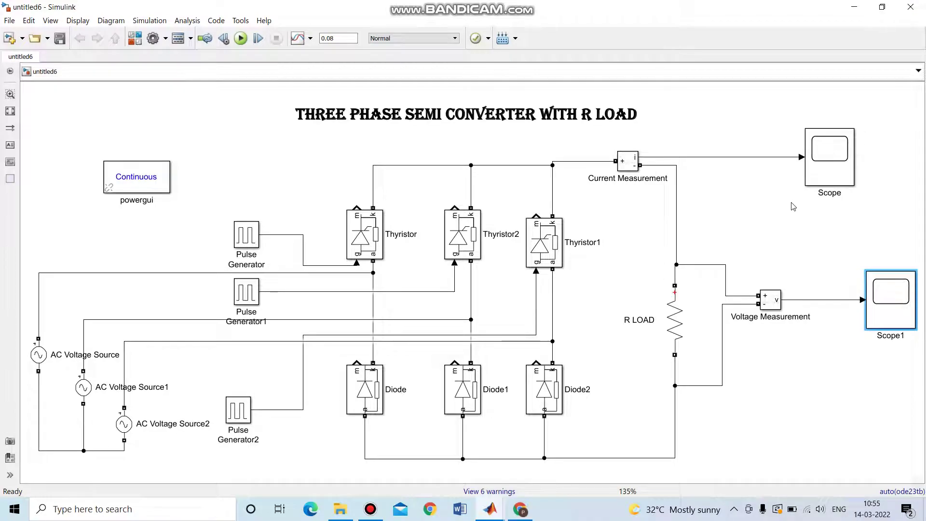